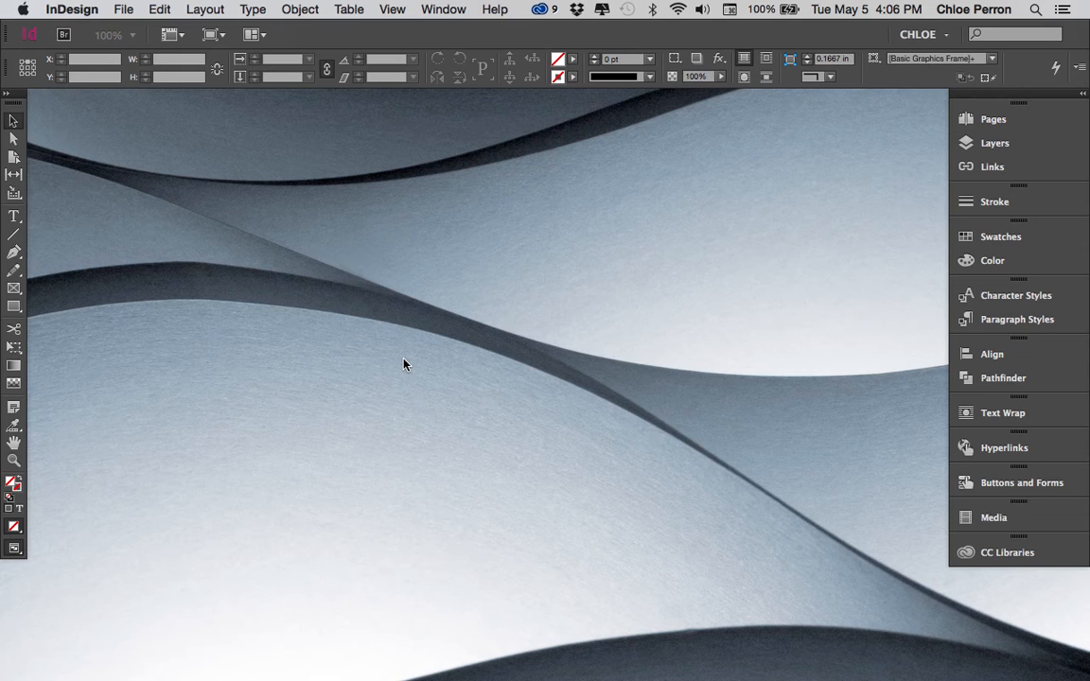
- Open the application preferences at the General category
left_click(83, 10)
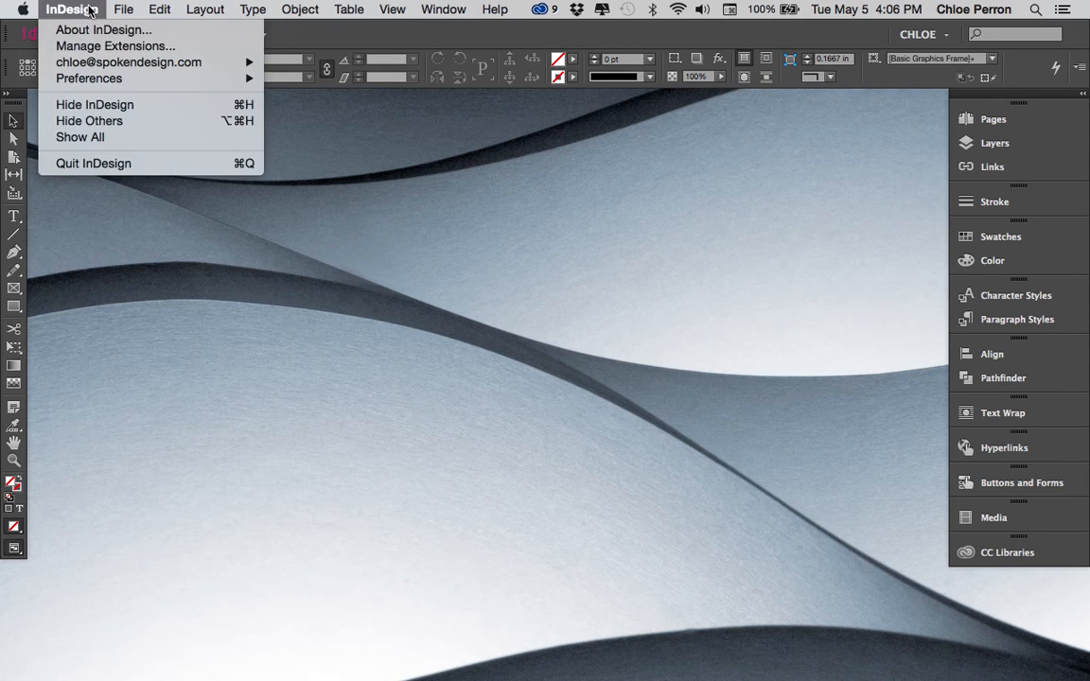
mouse_move(118, 9)
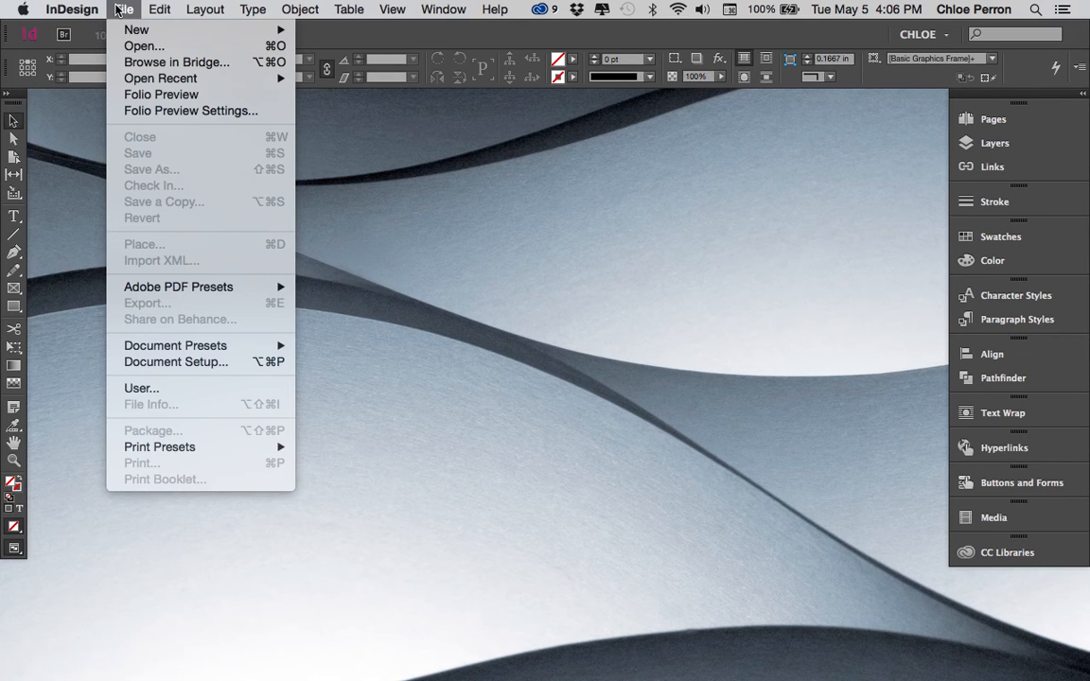
mouse_move(83, 10)
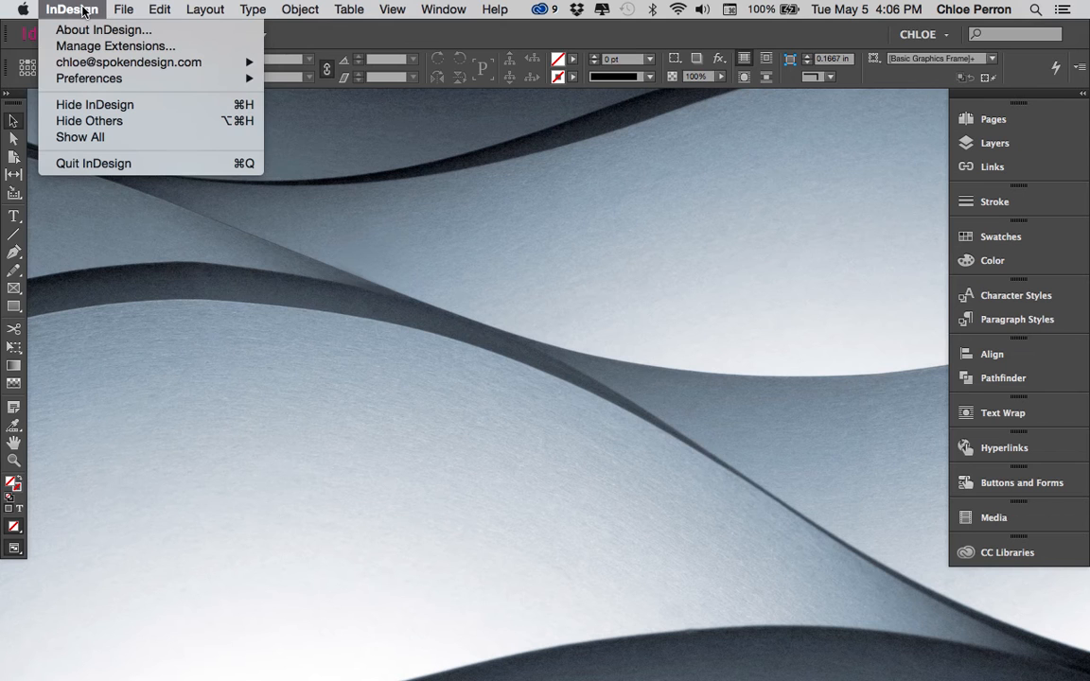
mouse_move(92, 81)
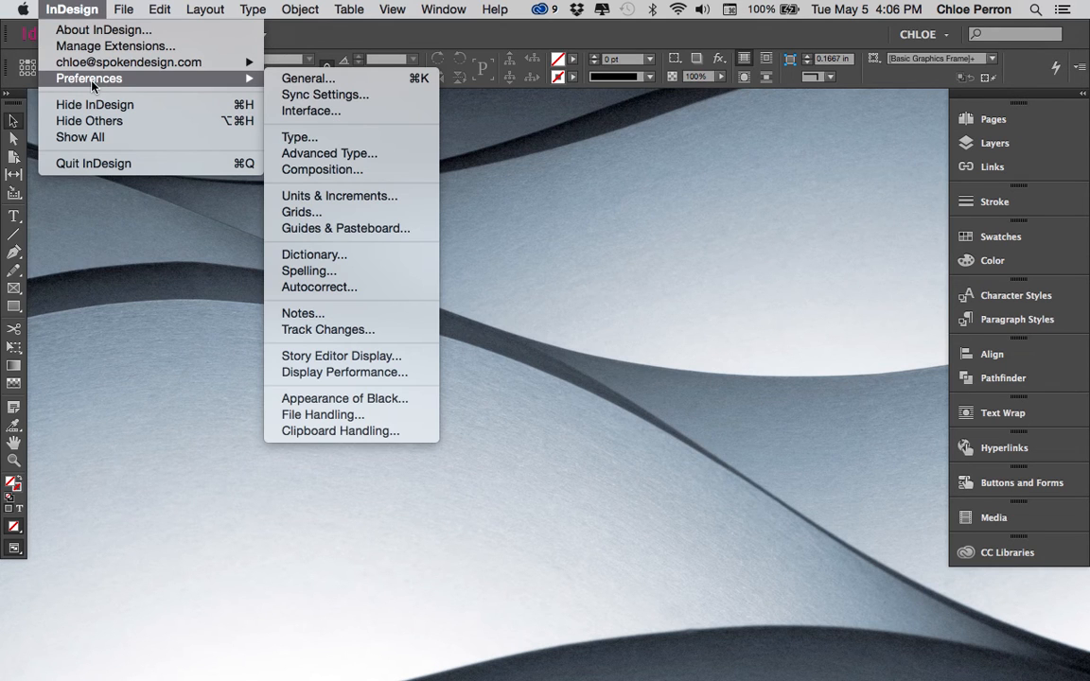
left_click(312, 85)
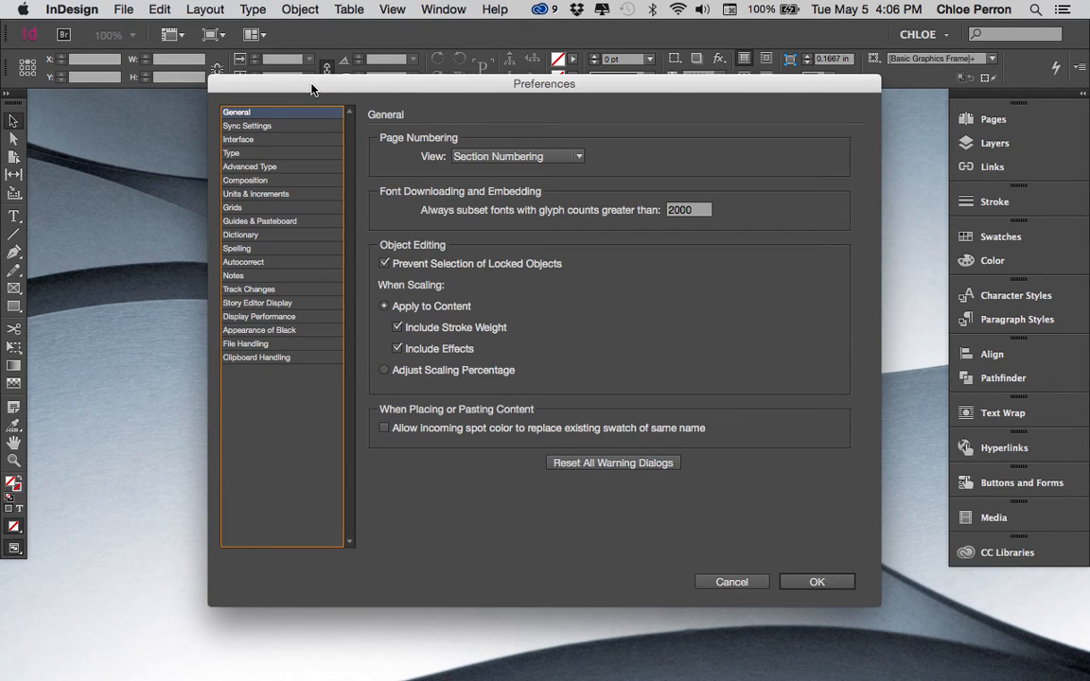
- Look through the Sync Settings, Interface, Type, Advanced Type, Units & Increments and General preference categories
left_click(273, 125)
left_click(272, 140)
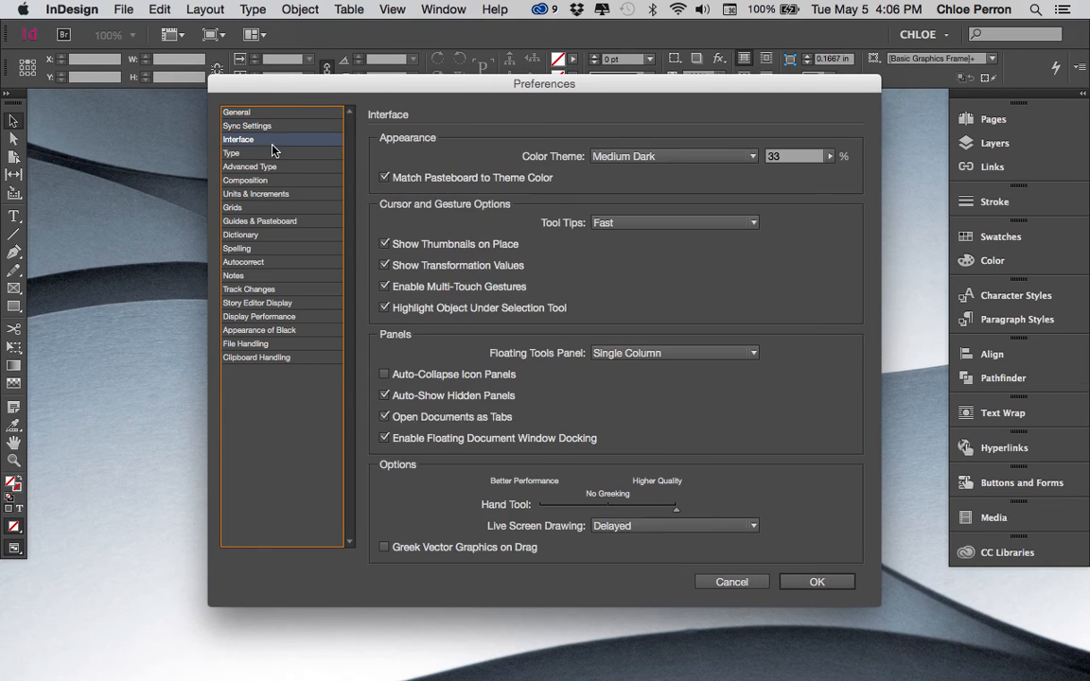
left_click(272, 154)
left_click(272, 166)
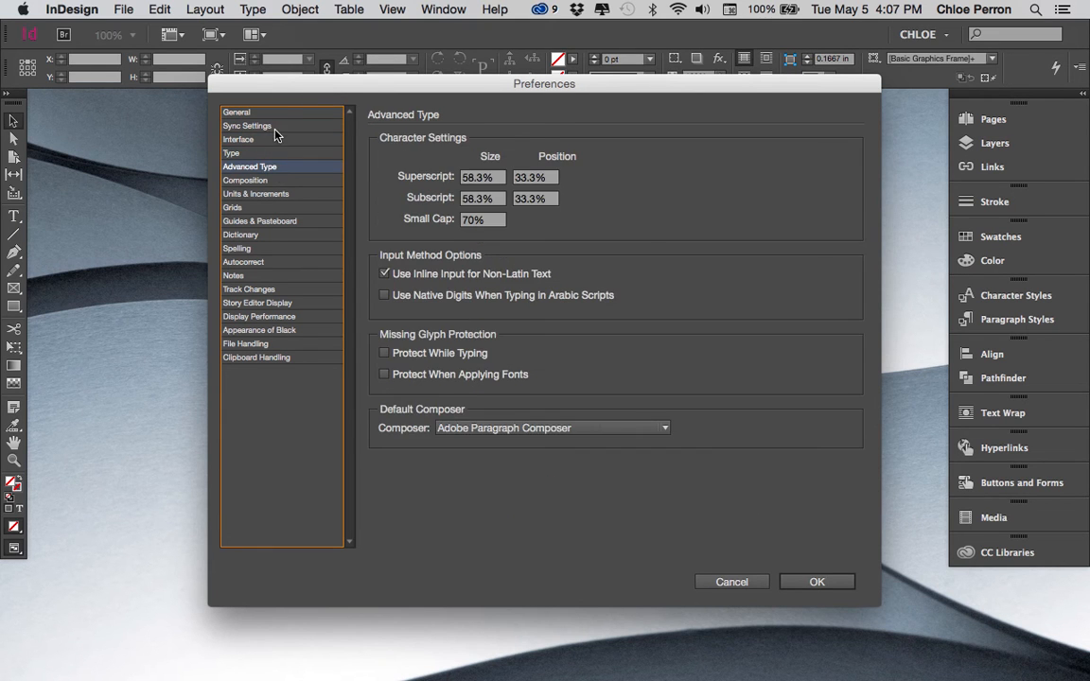
left_click(273, 127)
left_click(274, 194)
left_click(275, 113)
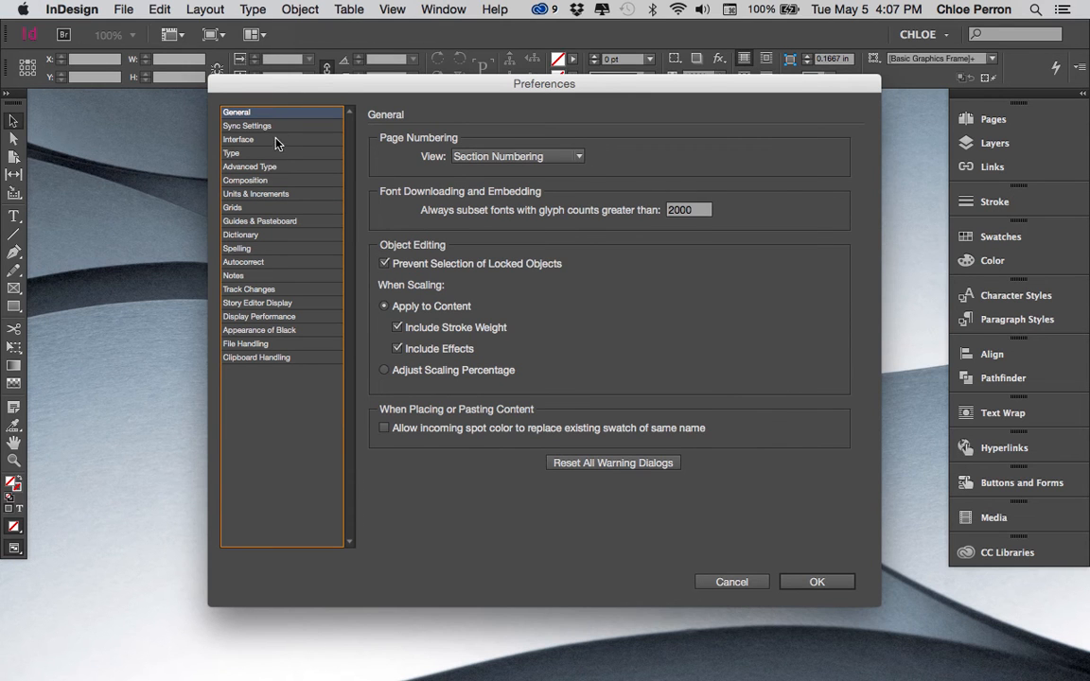
left_click(272, 157)
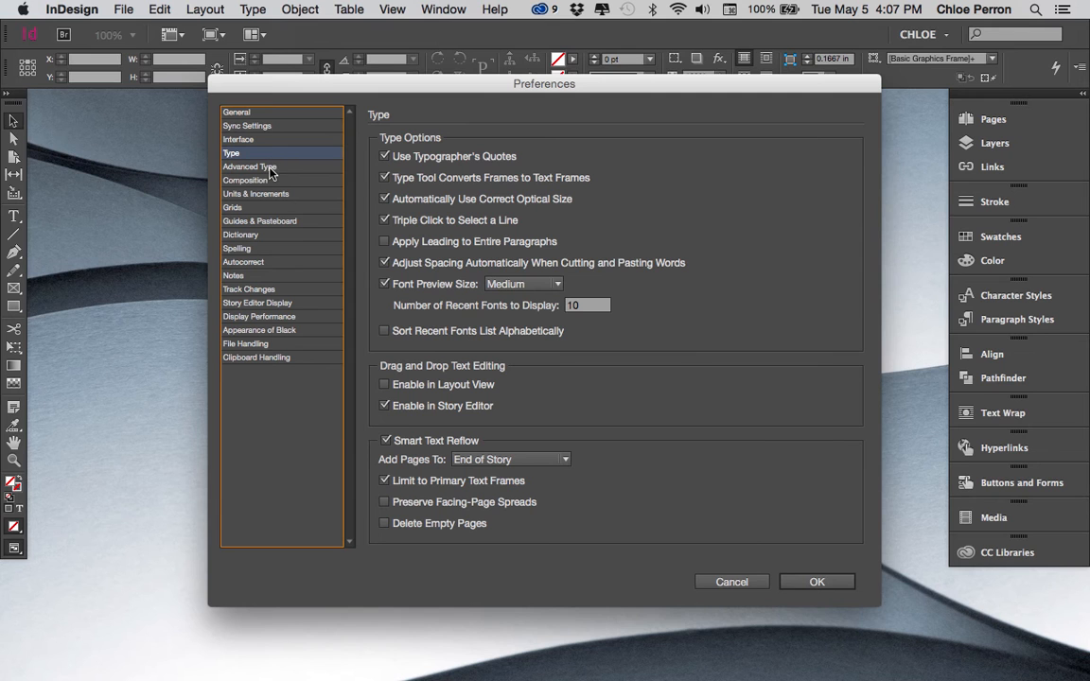
left_click(267, 170)
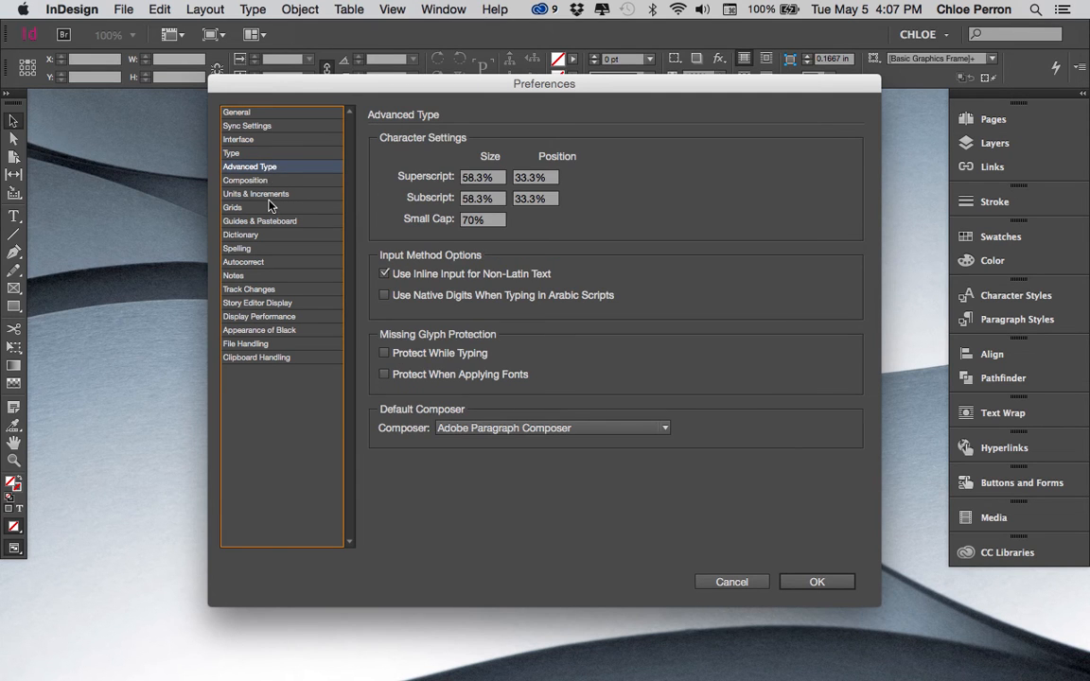
- In the Units & Increments preferences, choose Inches for both the horizontal and vertical ruler units
left_click(269, 194)
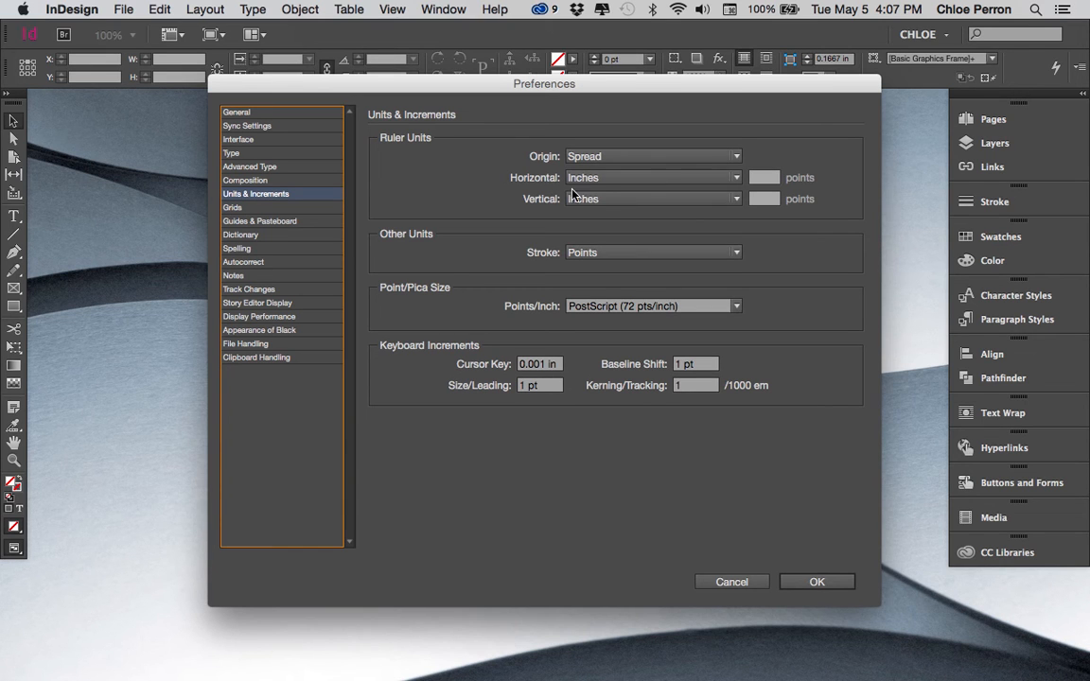
left_click(602, 180)
key("Escape")
left_click(601, 202)
left_click(605, 251)
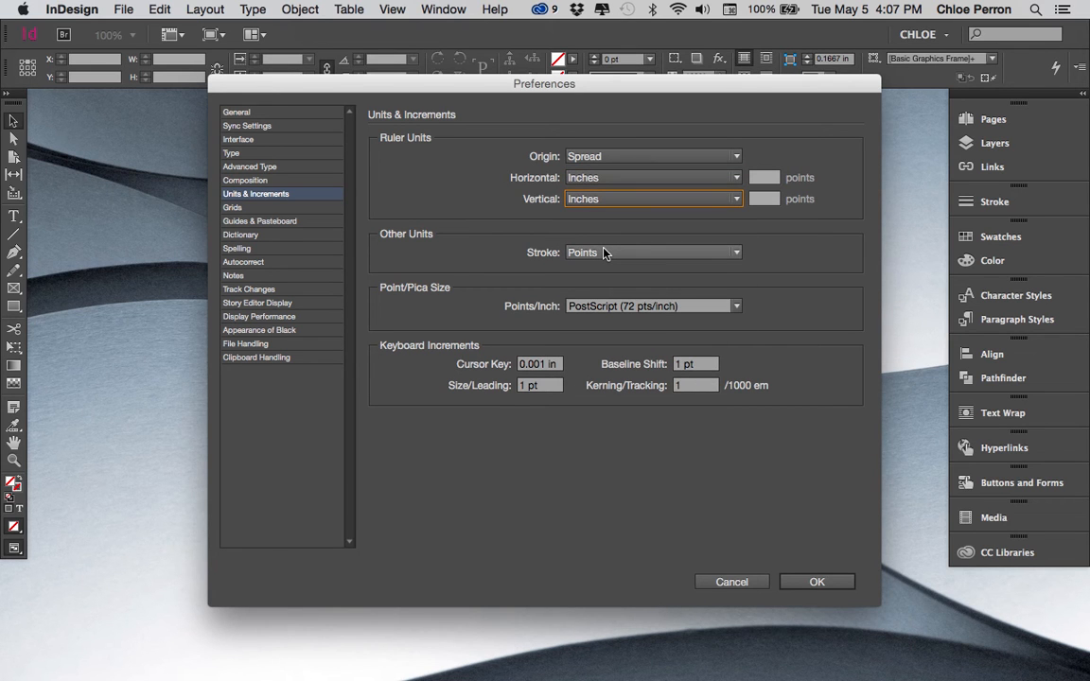
left_click(622, 179)
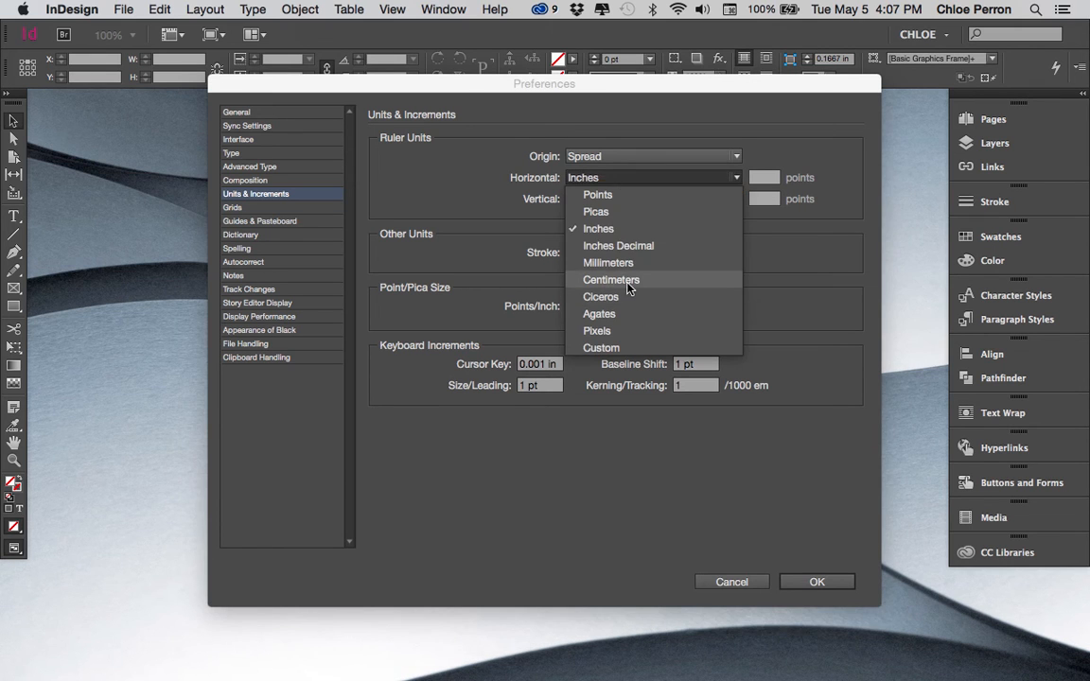
left_click(652, 230)
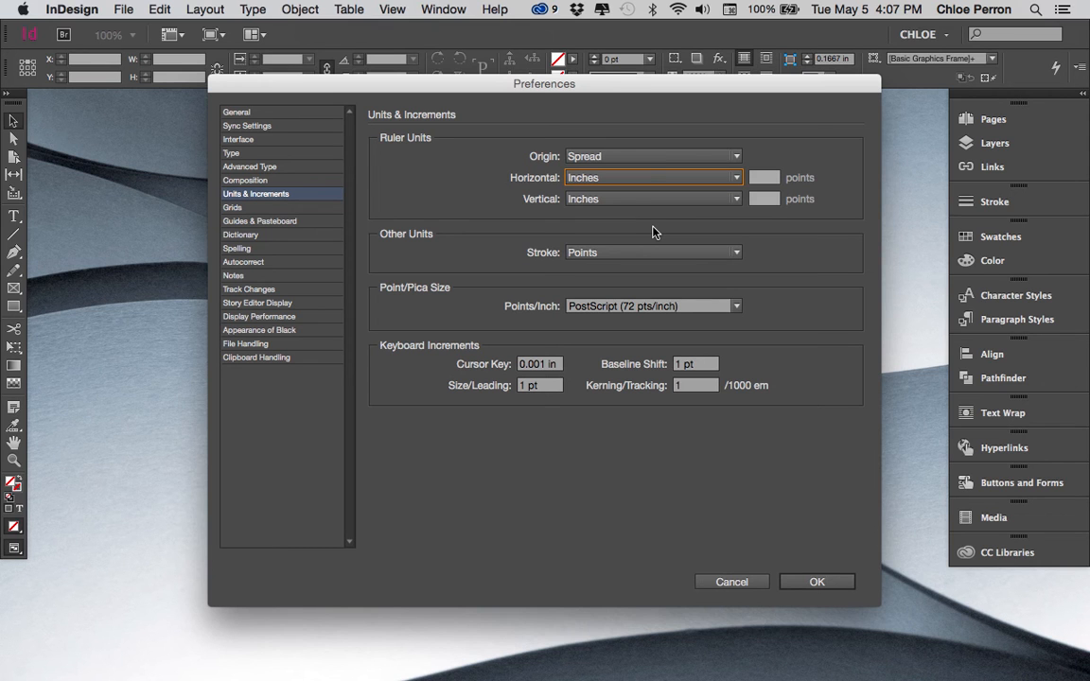
left_click(615, 178)
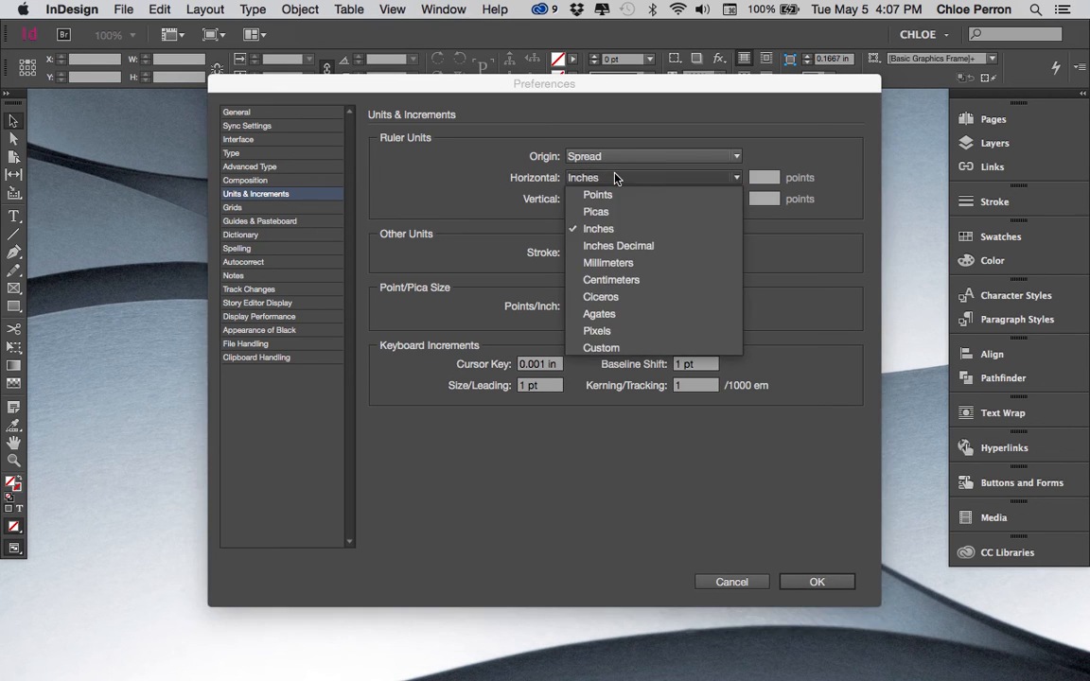
left_click(611, 229)
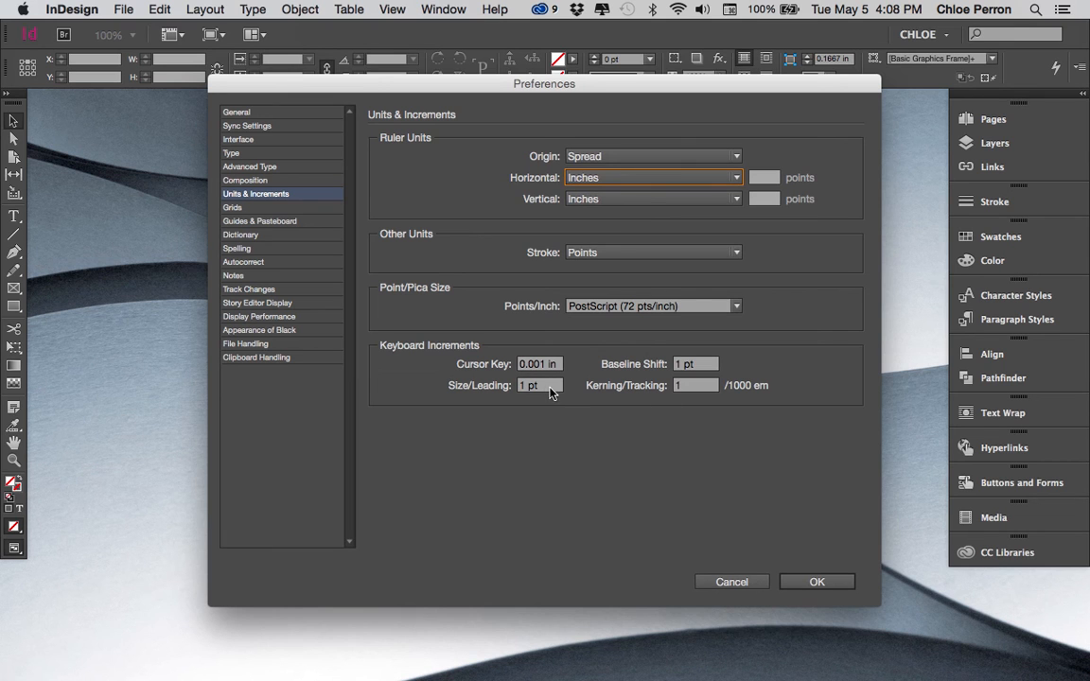
- Try a kerning/tracking keyboard increment of 20 and return it to 1/1000 em
double_click(690, 388)
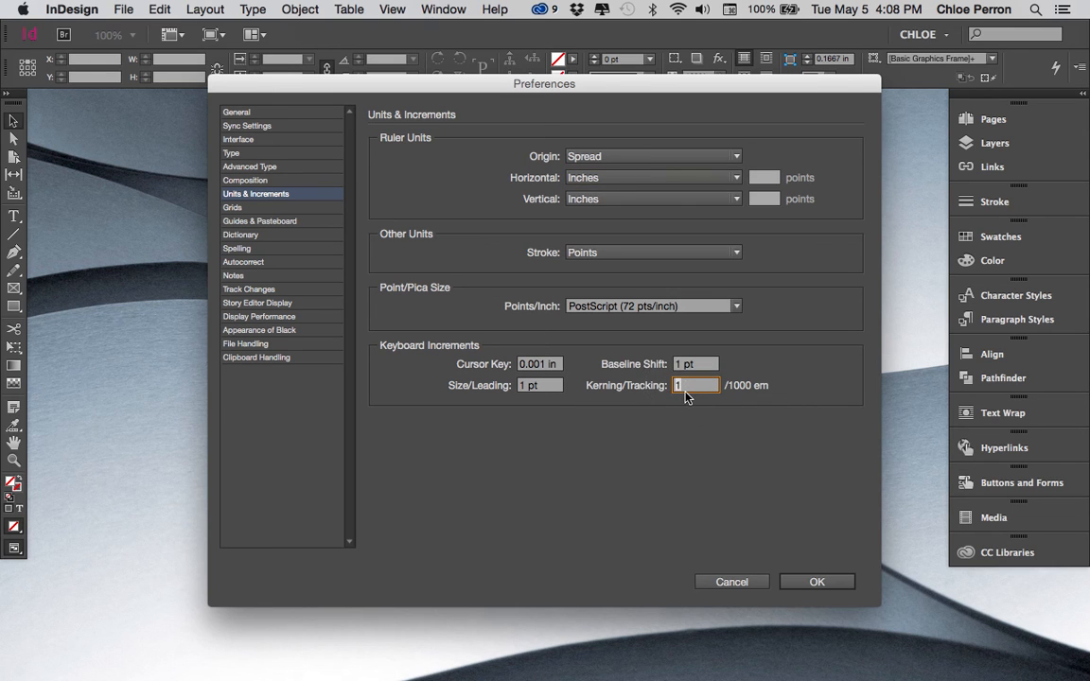
type("20")
left_click_drag(695, 385, 650, 385)
type("1")
- Review the preference categories from Grids and Guides & Pasteboard down to Display Performance
left_click(295, 210)
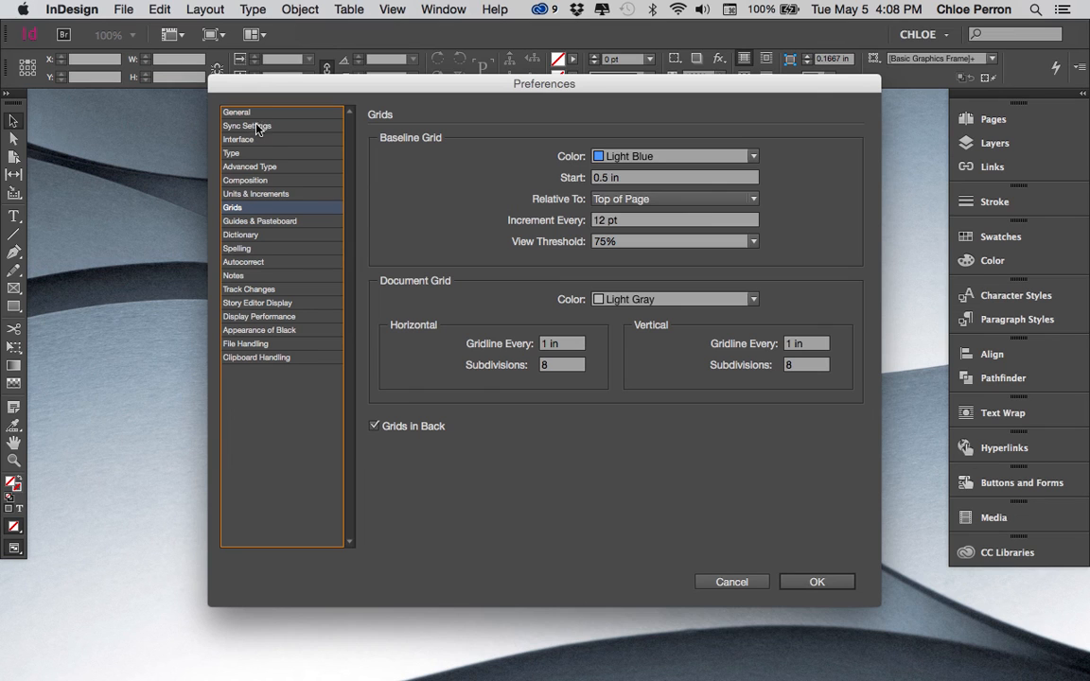
left_click(268, 224)
key("Down")
key("Down")
key("Down")
key("Down")
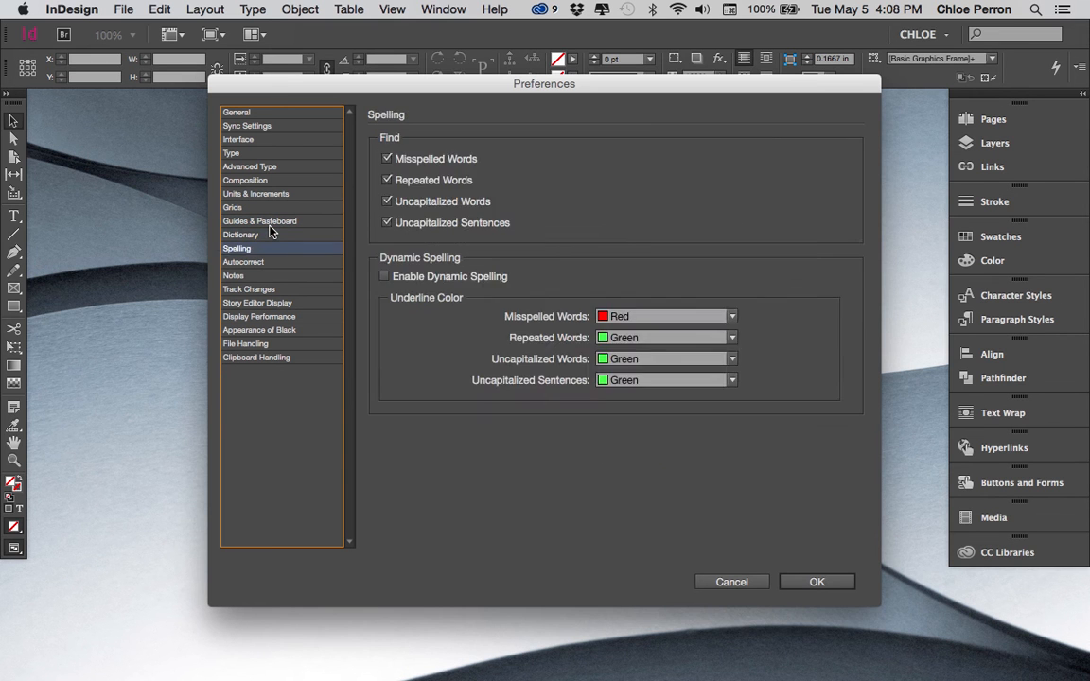
key("Down")
key("Down")
key("Down")
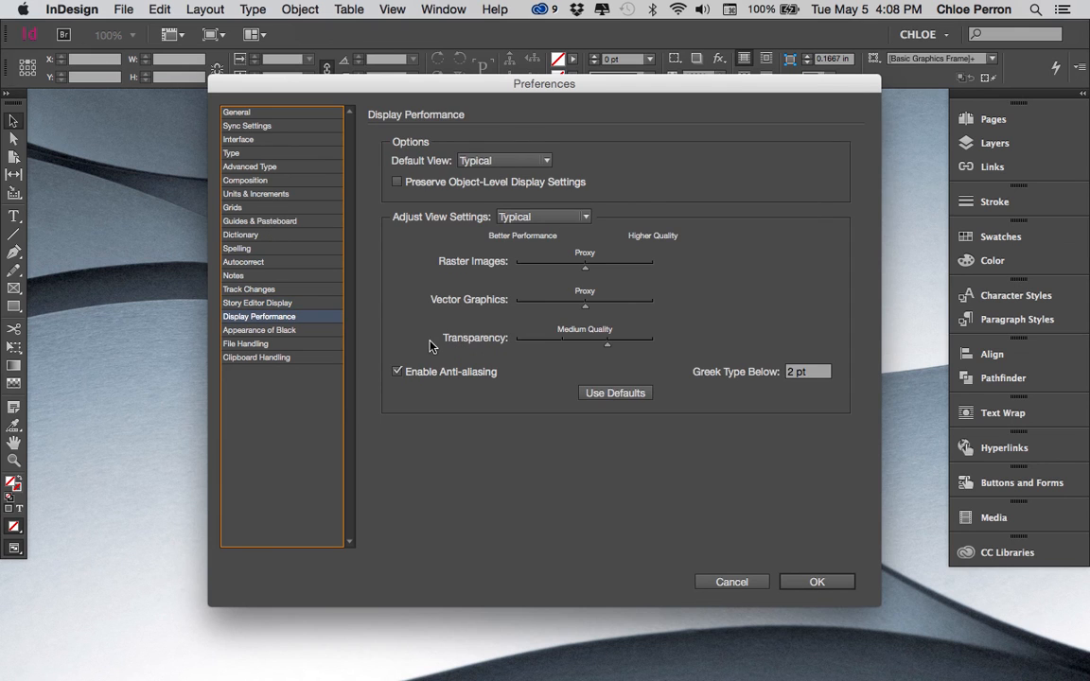
- Try 7 pt as the Greek Type Below threshold in Display Performance and return it to 2 pt
left_click(793, 373)
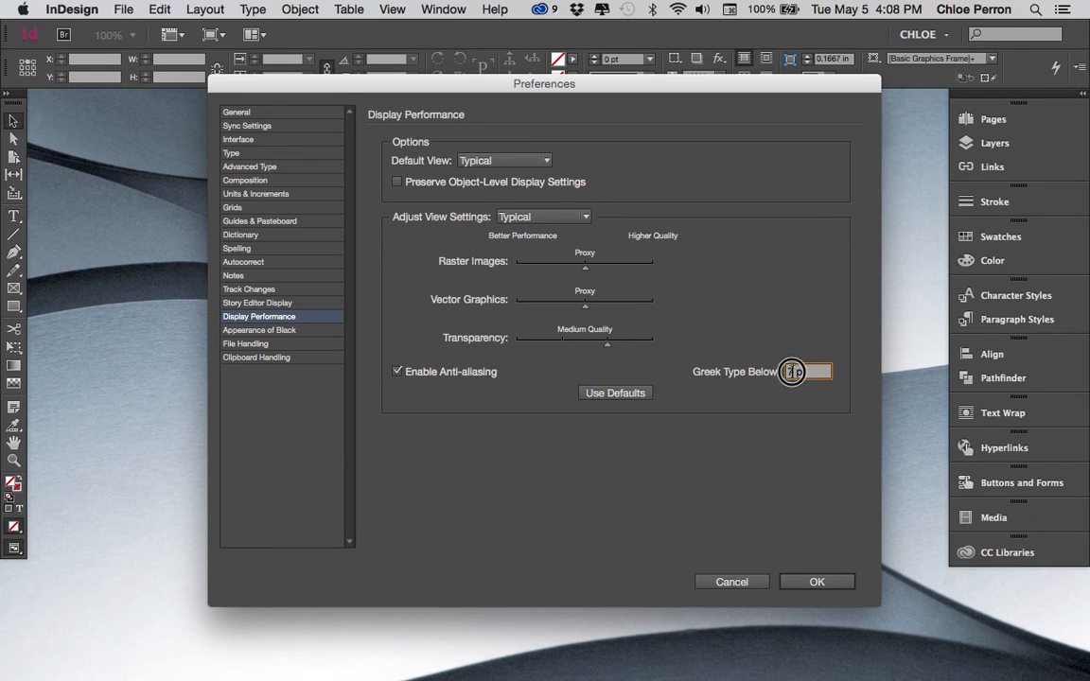
type("2")
type("7")
left_click_drag(794, 372, 781, 372)
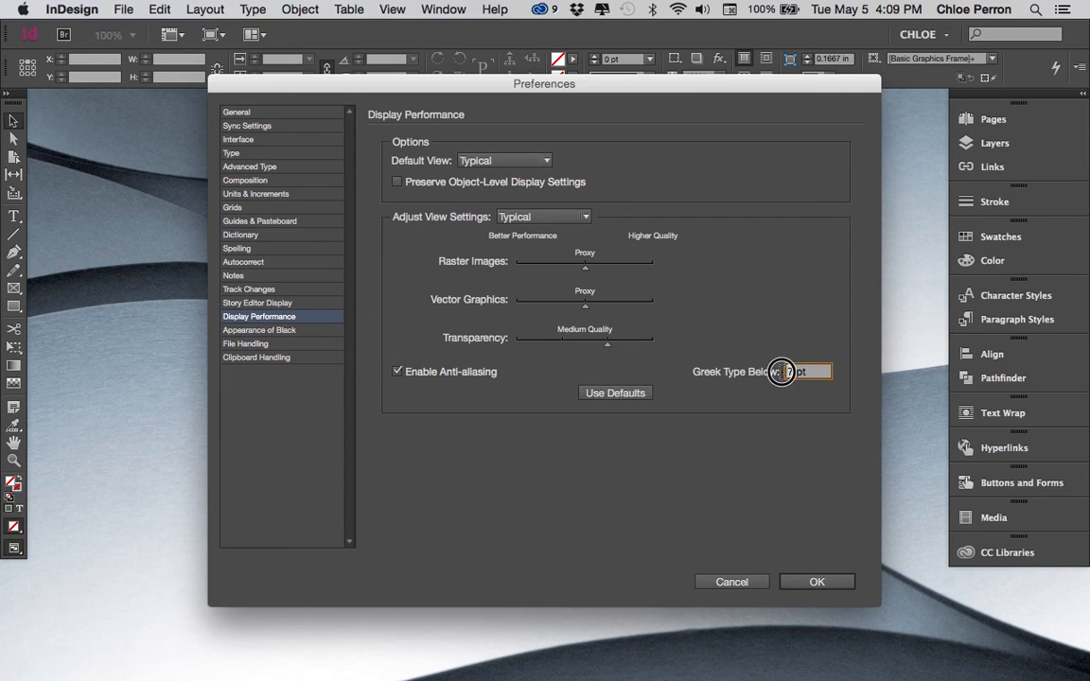
type("2")
- Browse the preference categories one by one from General down to Display Performance
left_click(284, 126)
key("Up")
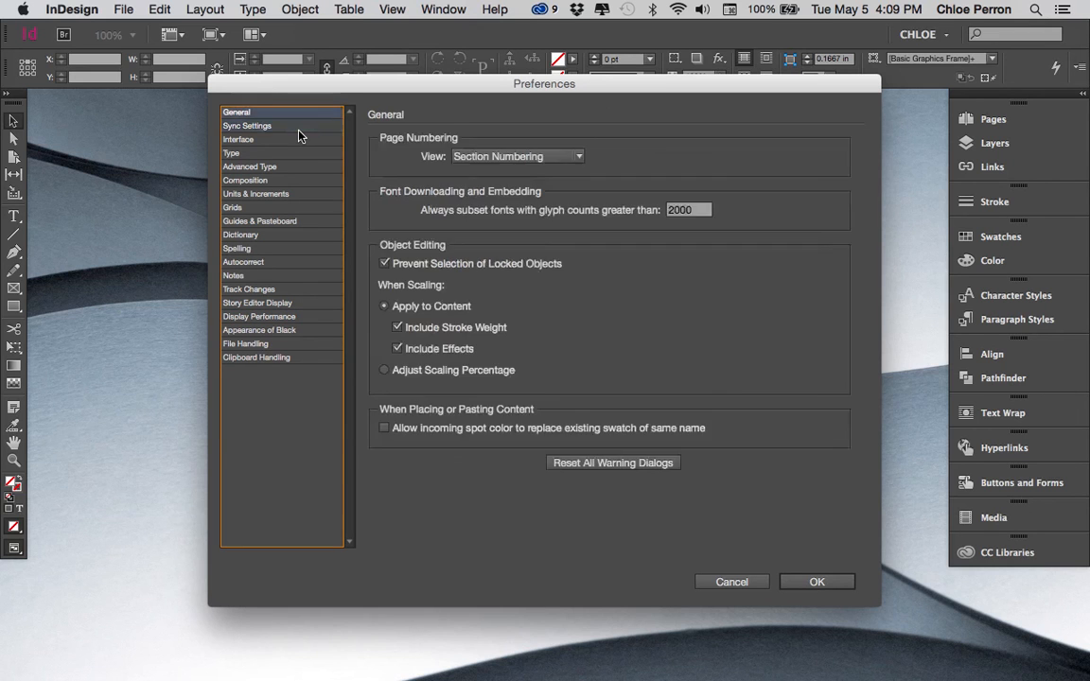
key("Down")
key("Down")
key("Down")
key("Down")
key("Down")
key("Down")
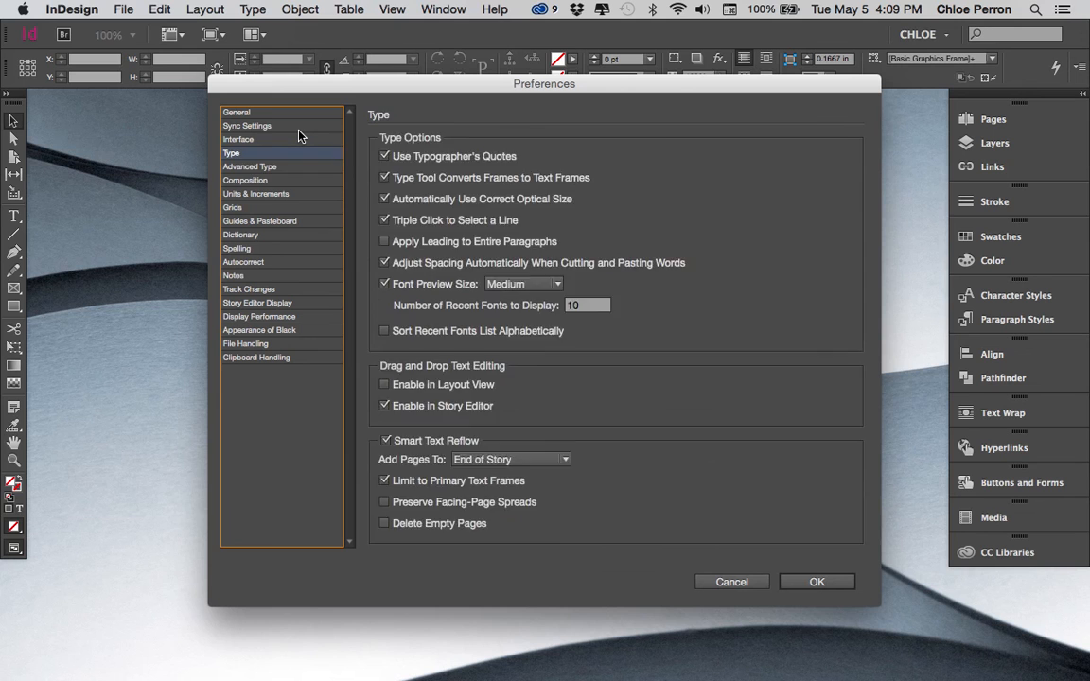
key("Down")
key("Down")
key("Down")
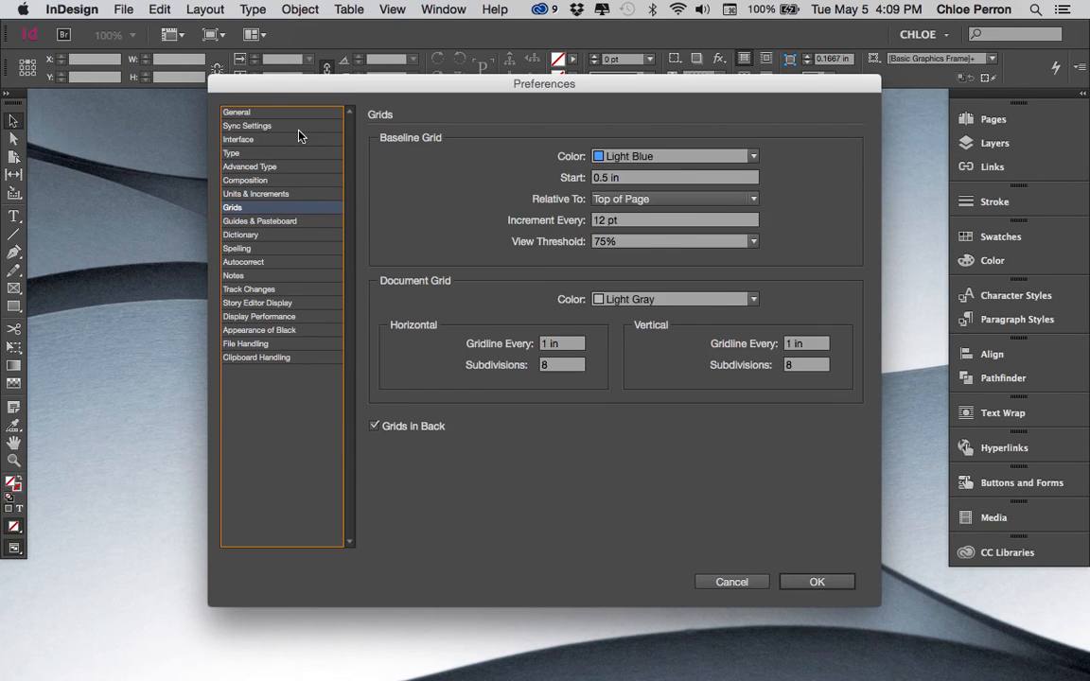
key("Down")
key("Down")
key("Down")
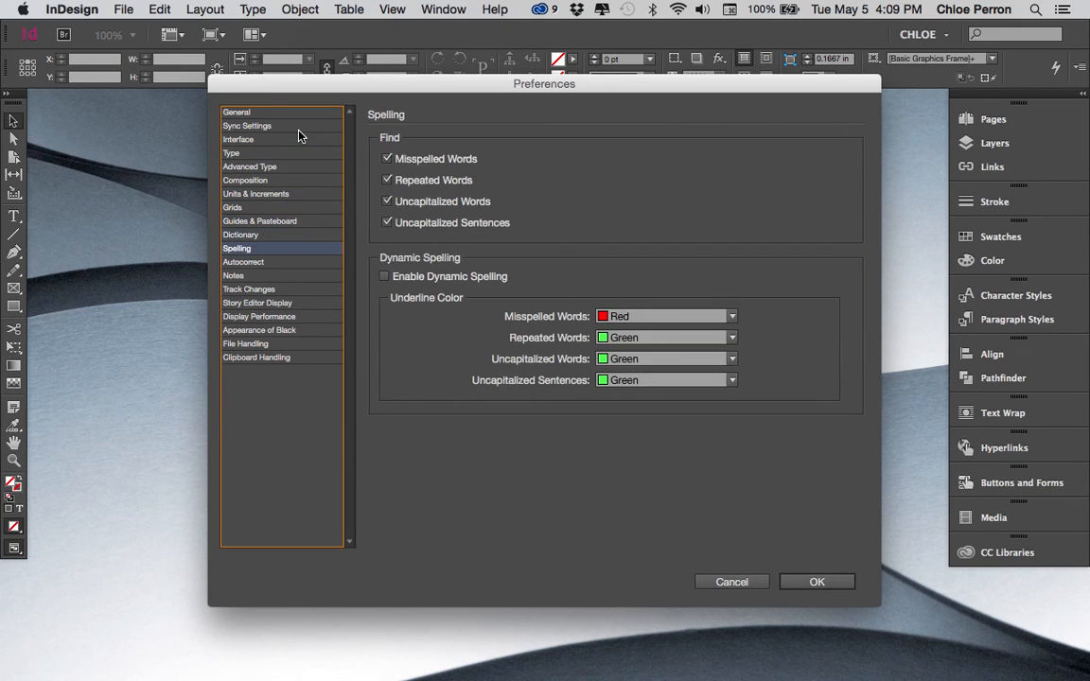
key("Down")
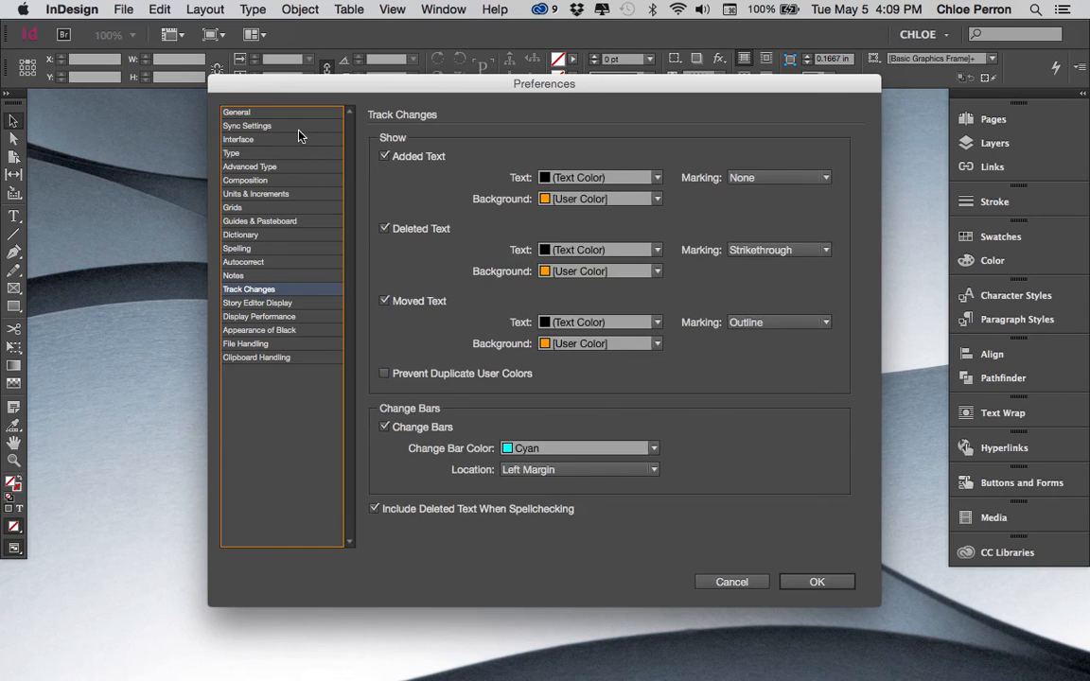
key("Down")
key("Down")
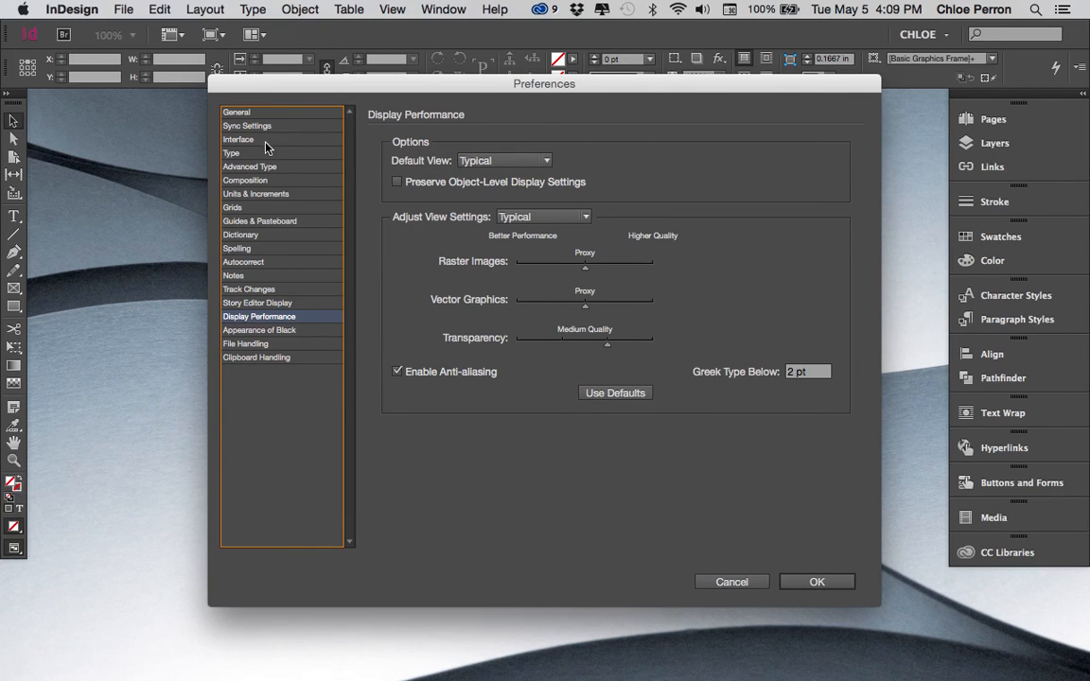
- Recheck the Units & Increments, Display Performance and Appearance of Black preferences and accept the preferences dialog
left_click(248, 193)
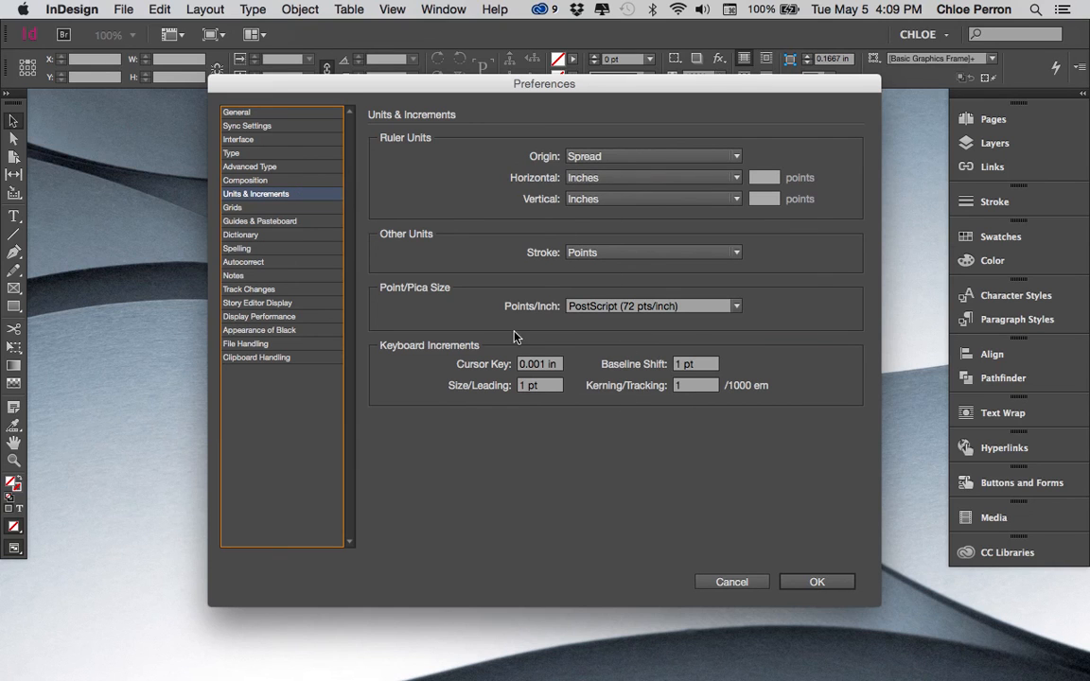
left_click(267, 318)
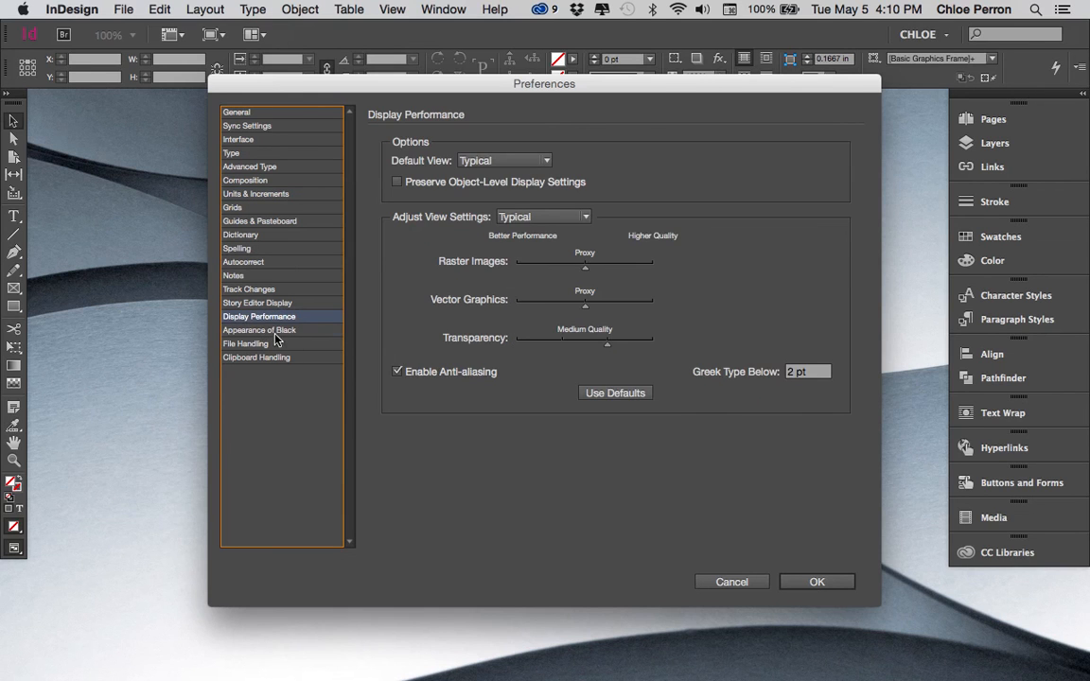
left_click(275, 333)
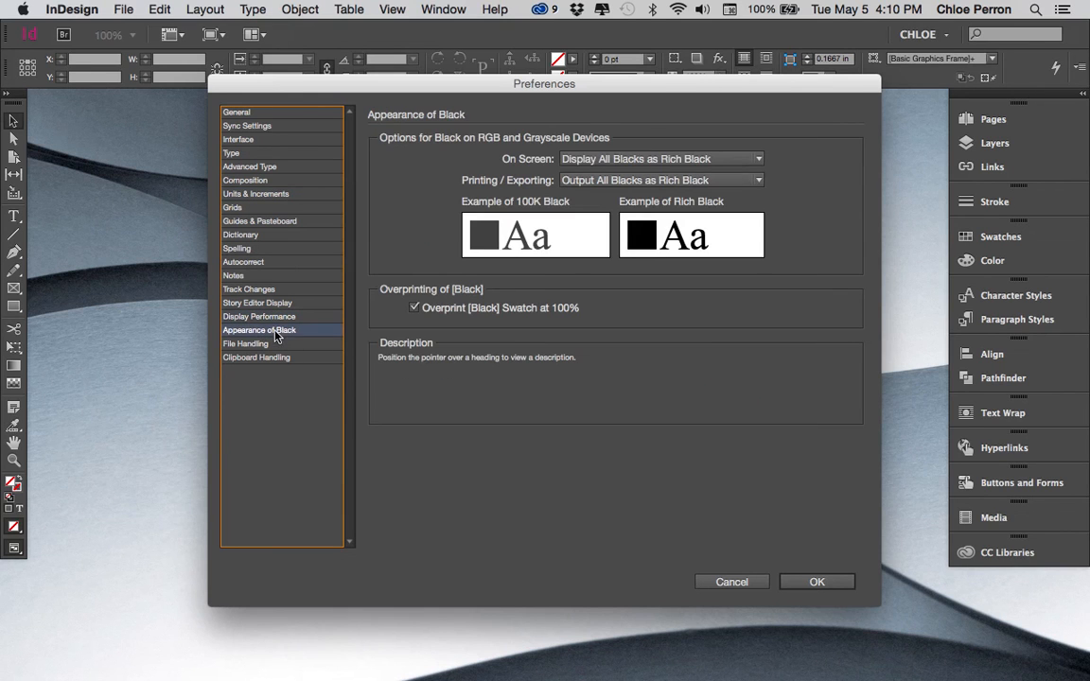
left_click(815, 582)
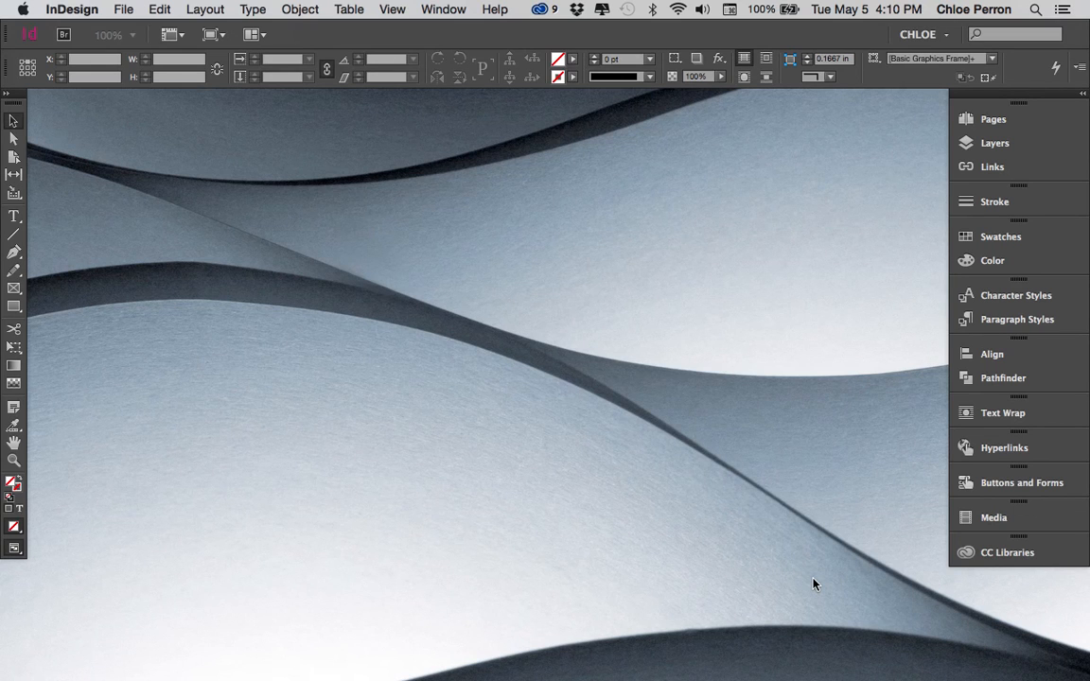